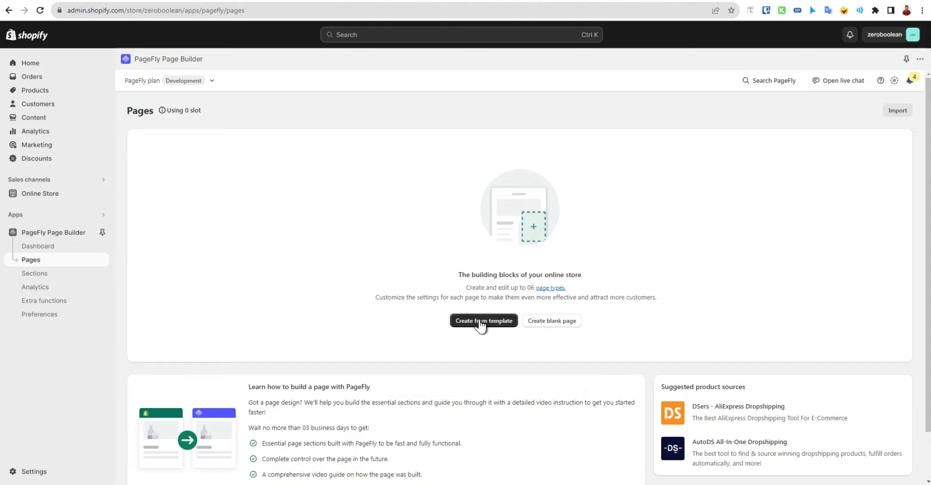
# Read the supported page type explanations for Home, Product and Collection, returning to Regular.
pyautogui.click(550, 288)
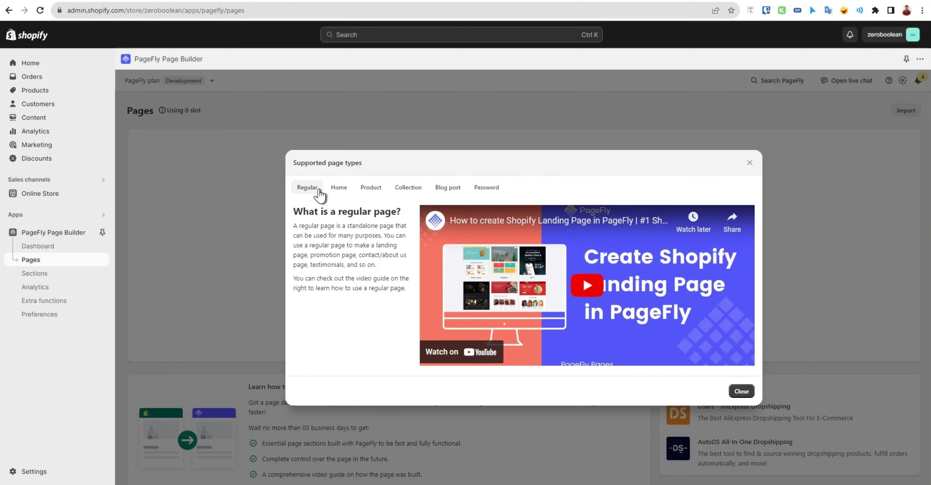
pyautogui.click(350, 189)
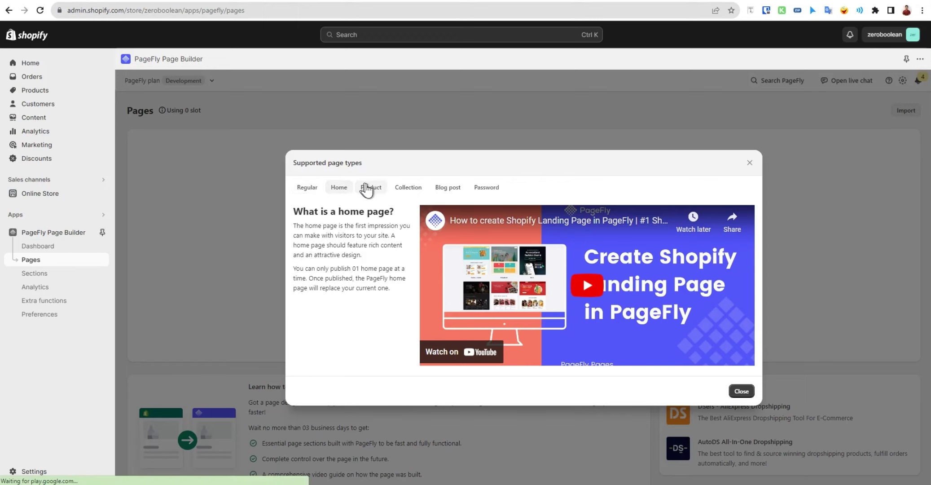
pyautogui.click(371, 187)
pyautogui.click(410, 187)
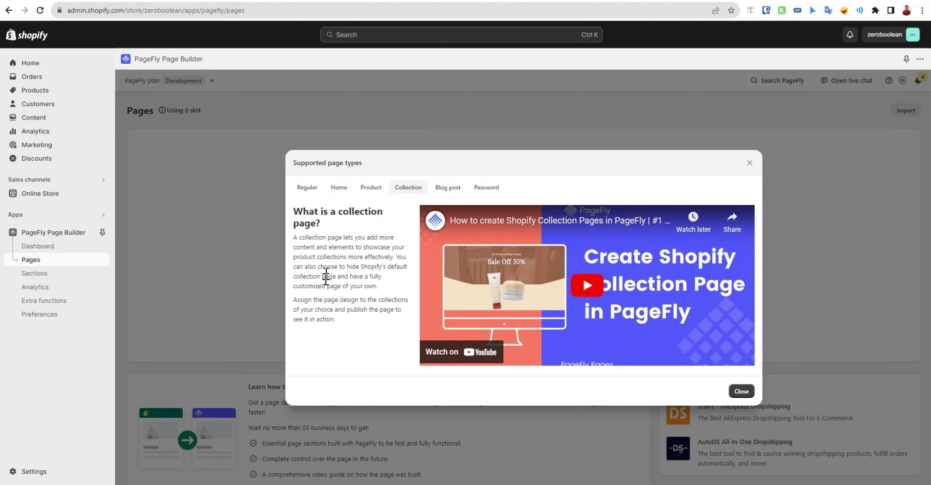
pyautogui.click(302, 189)
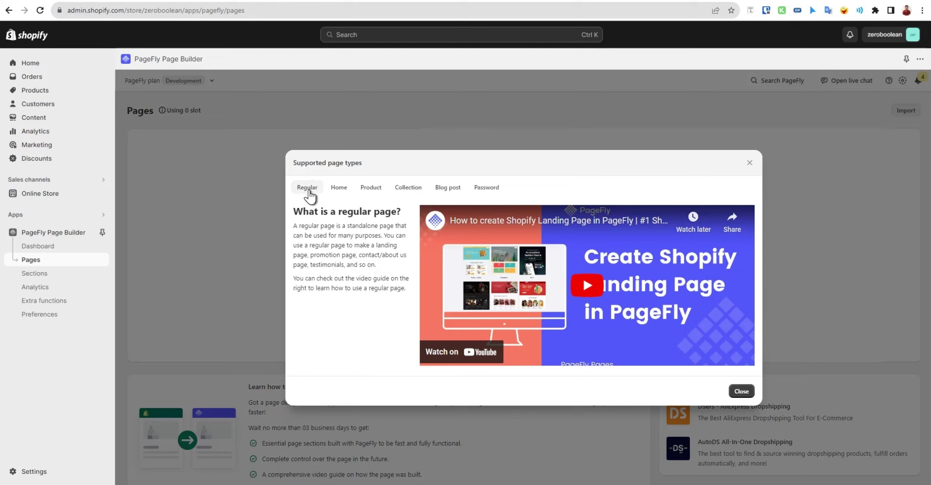
# Browse the Home, Product, Collection, Blog post and Password page tutorials, then close the explanation.
pyautogui.click(348, 192)
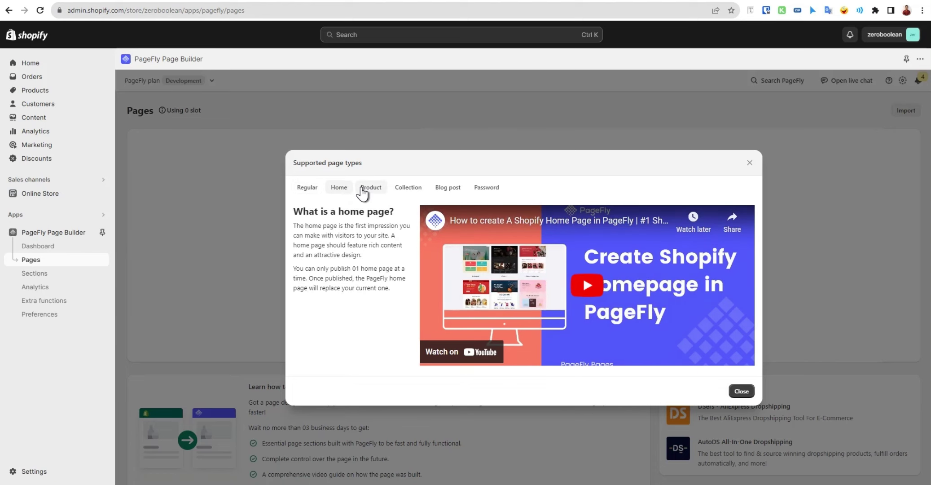
pyautogui.click(370, 192)
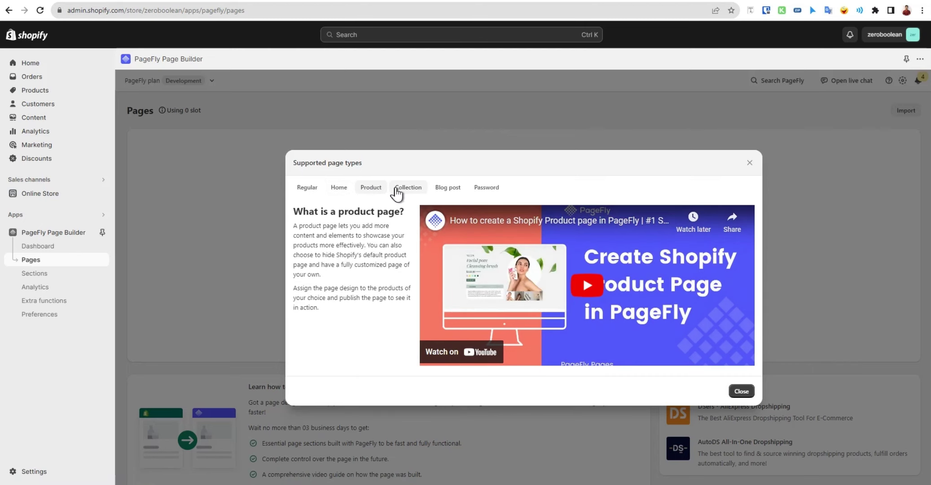
pyautogui.click(398, 194)
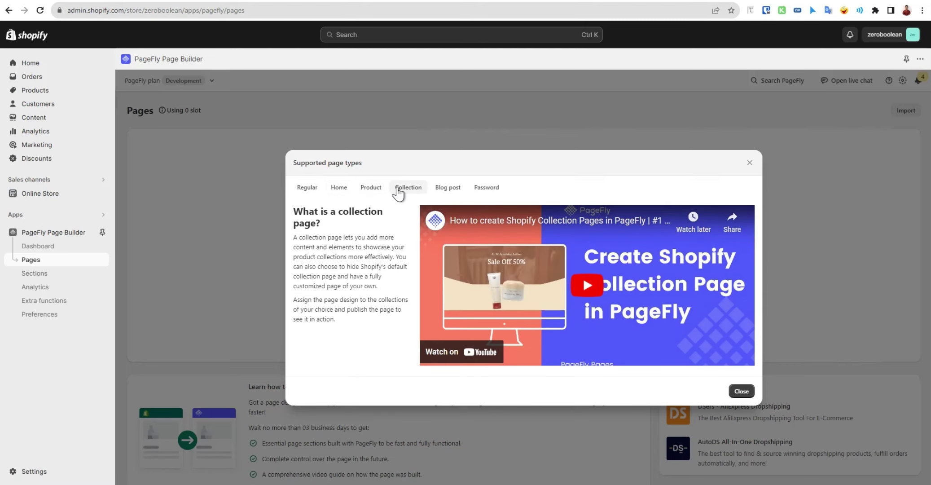
pyautogui.click(438, 189)
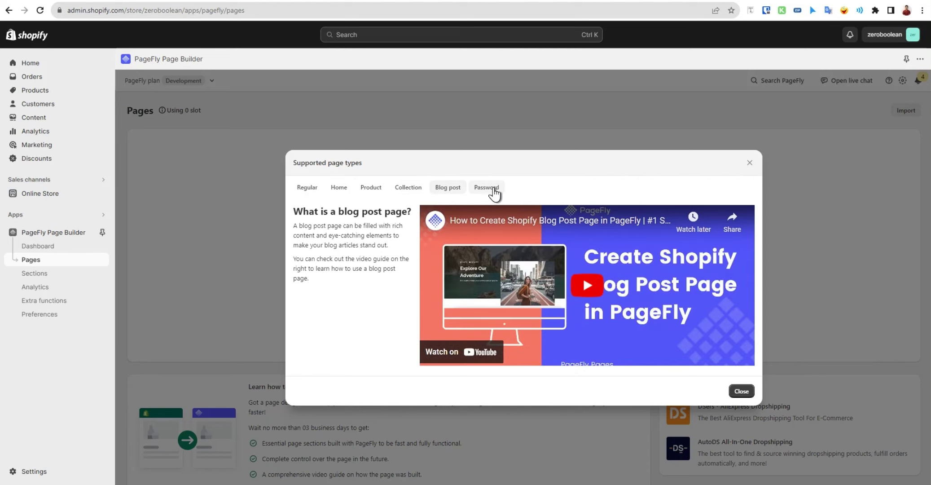
pyautogui.click(492, 188)
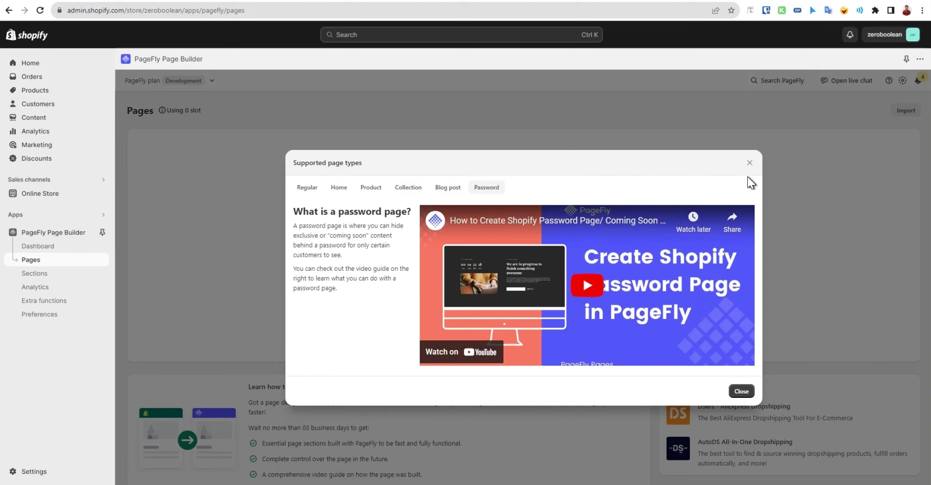
pyautogui.click(750, 163)
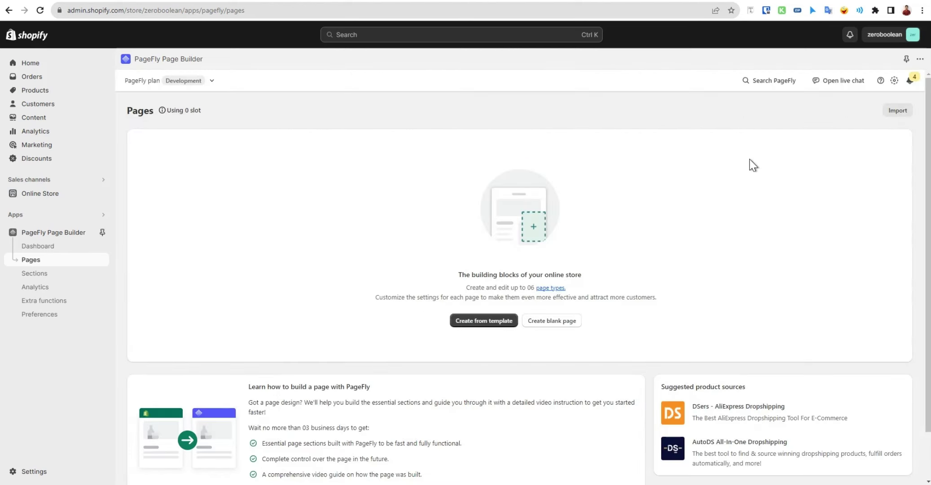
# Open the 127-template gallery for a Regular page and toggle mobile and desktop previews.
pyautogui.click(477, 326)
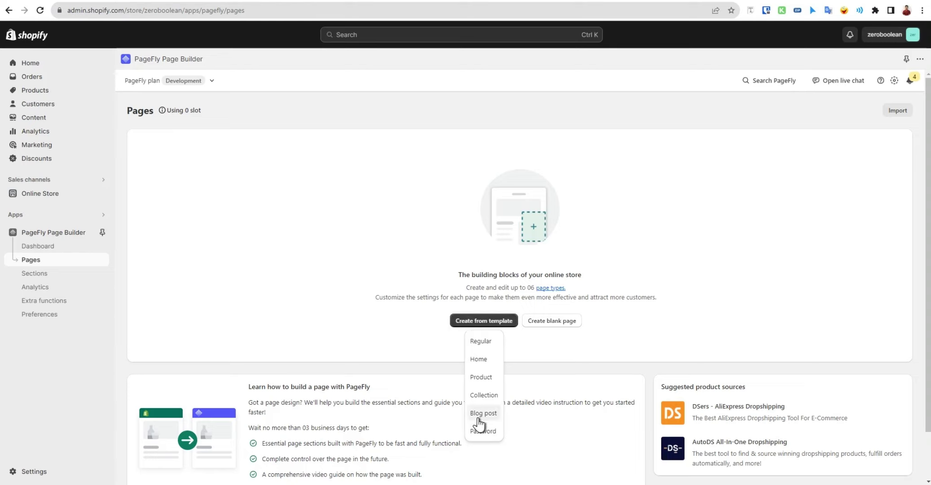
pyautogui.click(480, 342)
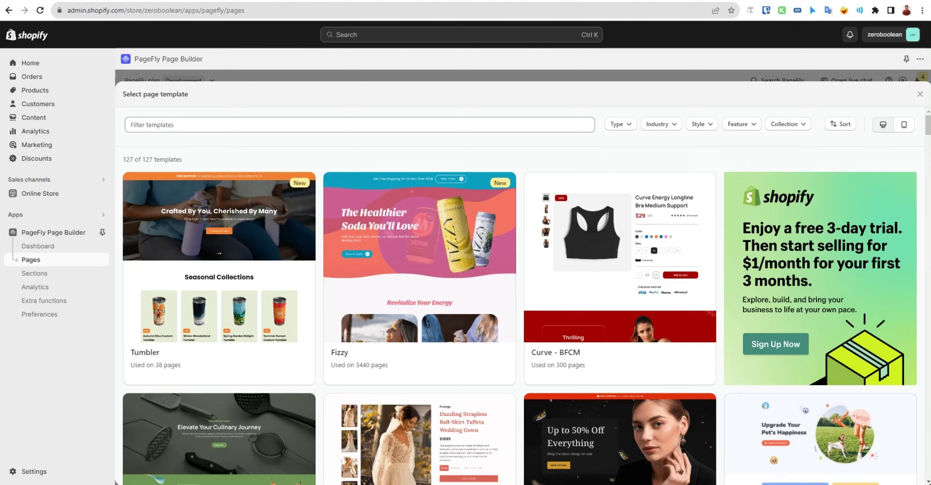
pyautogui.moveTo(142, 159); pyautogui.dragTo(154, 159)
pyautogui.click(438, 124)
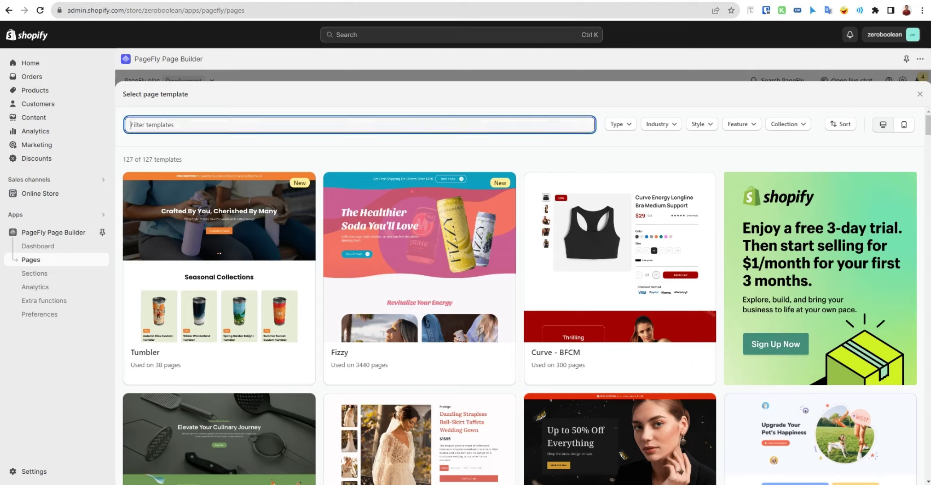
pyautogui.click(623, 128)
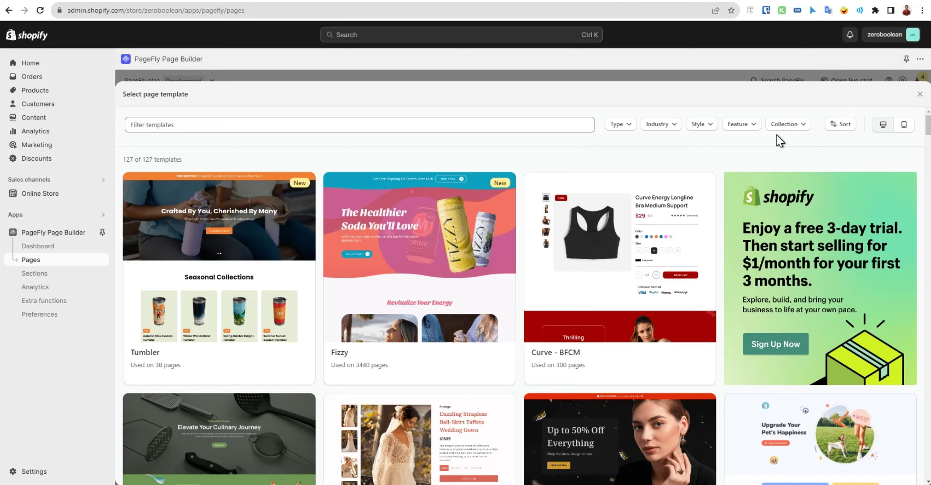
pyautogui.click(907, 126)
pyautogui.click(882, 126)
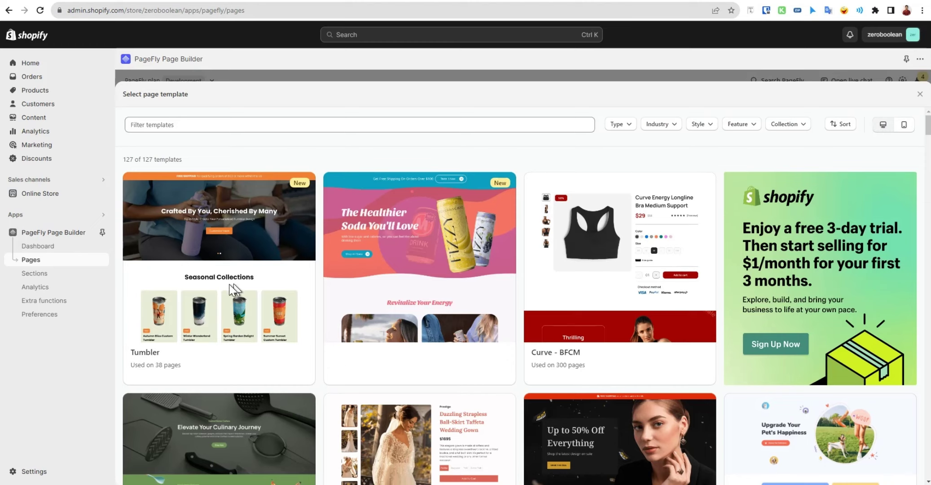
pyautogui.moveTo(422, 258)
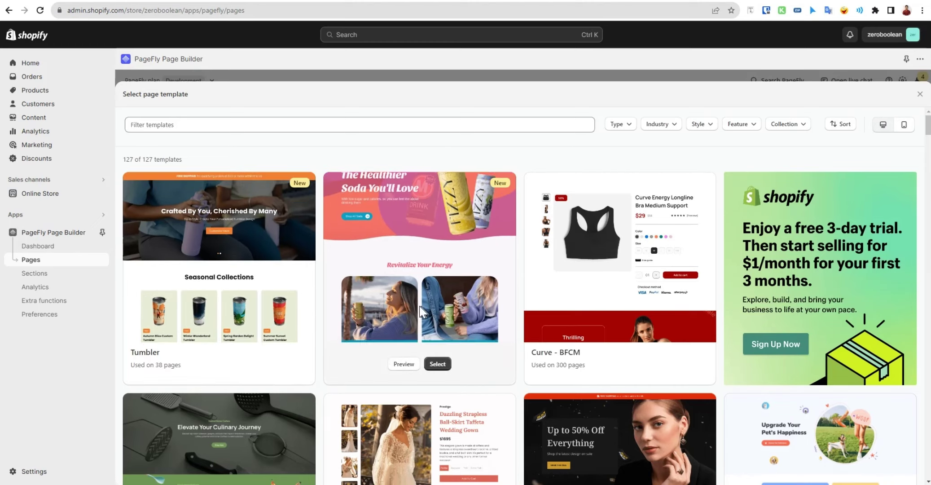
# Open the Fizzy template preview and highlight its Home type, Cheerful style and feature list.
pyautogui.click(404, 364)
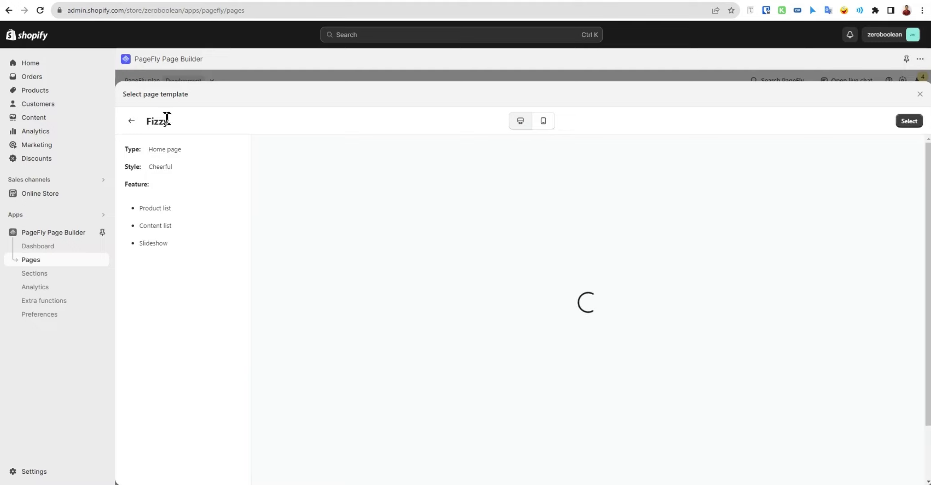
pyautogui.moveTo(148, 150); pyautogui.dragTo(202, 158)
pyautogui.click(149, 153)
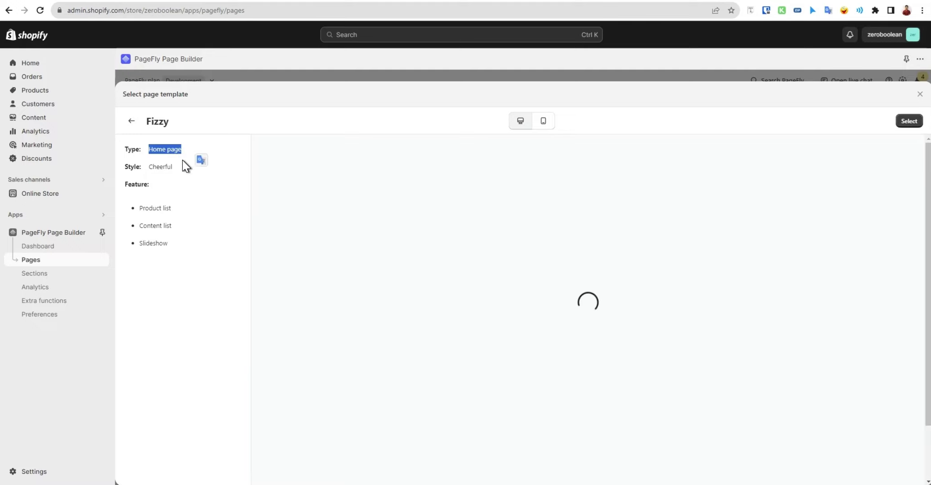
pyautogui.click(170, 162)
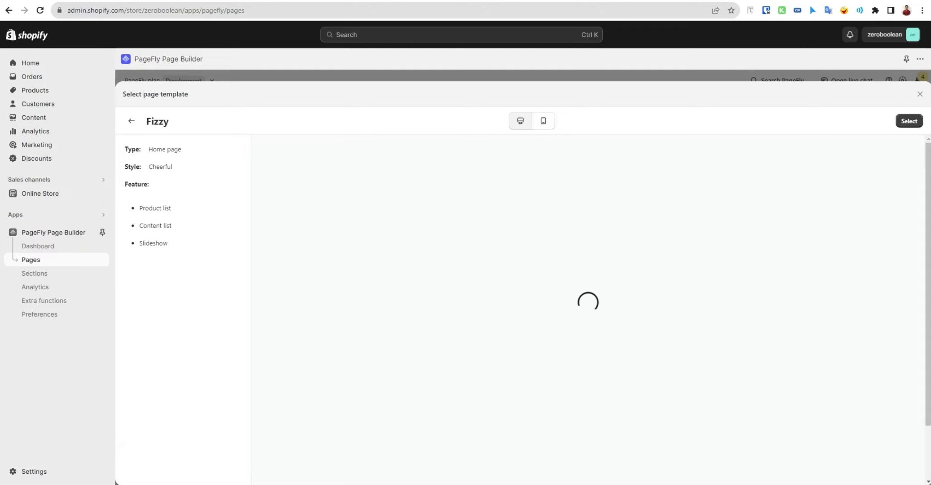
pyautogui.moveTo(148, 166); pyautogui.dragTo(191, 177)
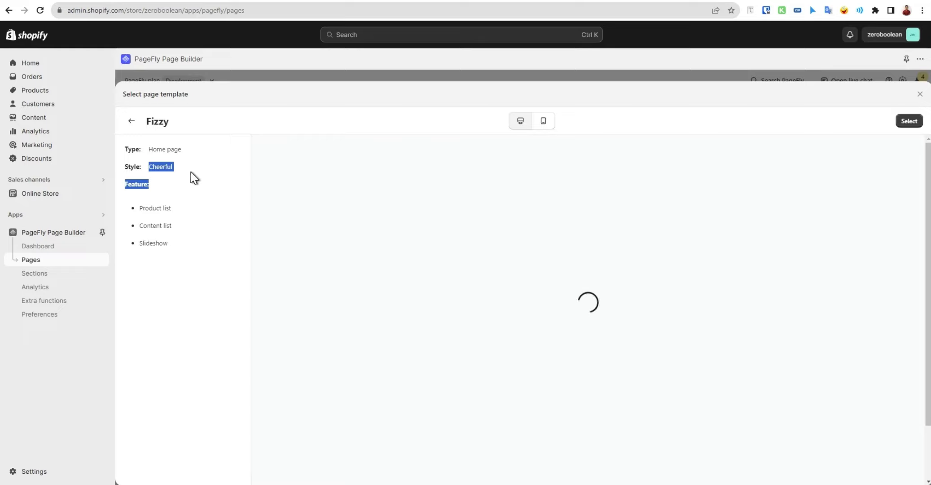
pyautogui.click(140, 203)
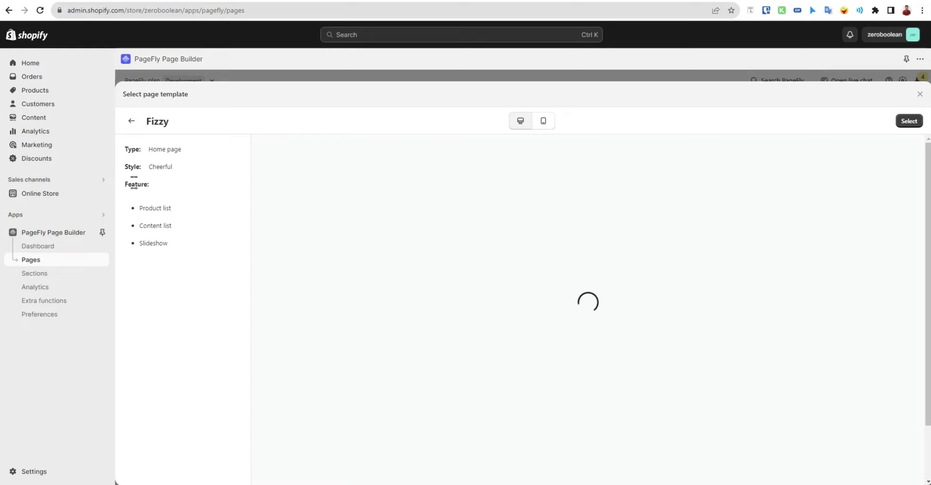
pyautogui.moveTo(122, 207); pyautogui.dragTo(158, 272)
pyautogui.click(166, 272)
# Switch the Fizzy preview to mobile view and scroll through it.
pyautogui.scroll(15, 350, 218)
pyautogui.scroll(5, 365, 263)
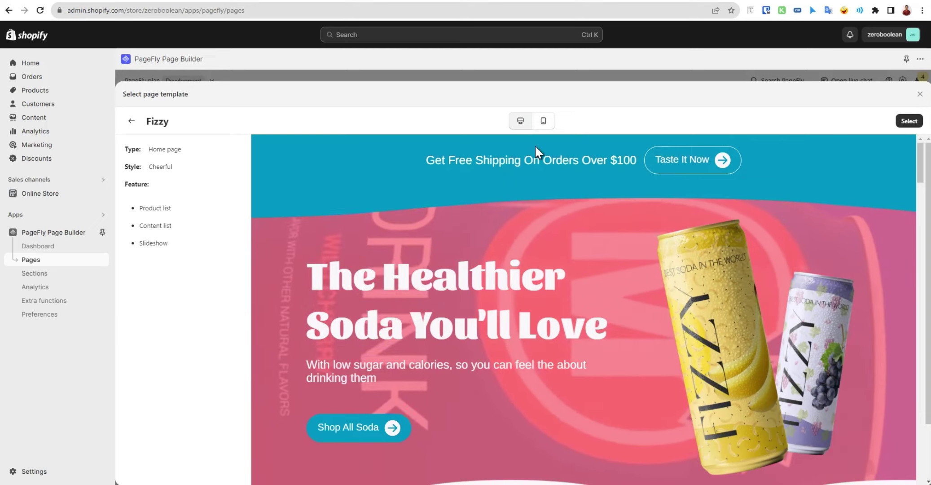
pyautogui.click(539, 124)
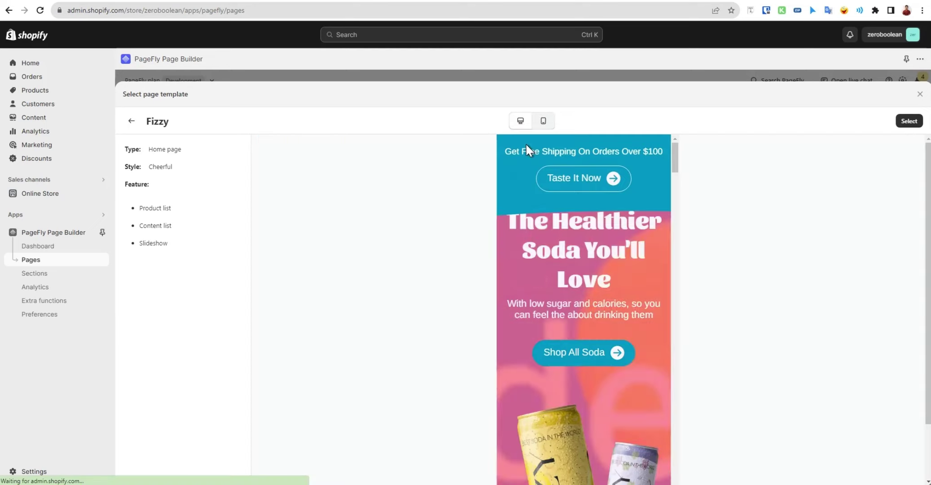
pyautogui.scroll(-15, 561, 280)
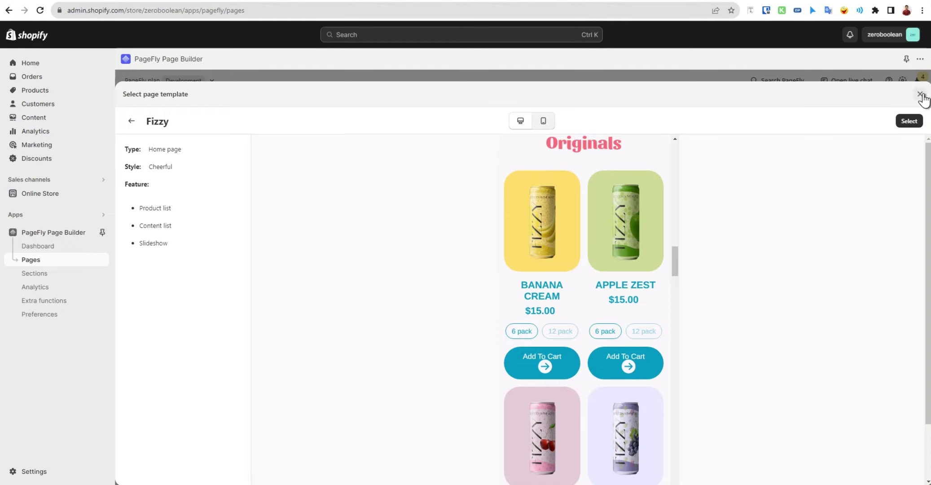
# Close the template picker, then open and dismiss the Create from template page type list.
pyautogui.click(921, 94)
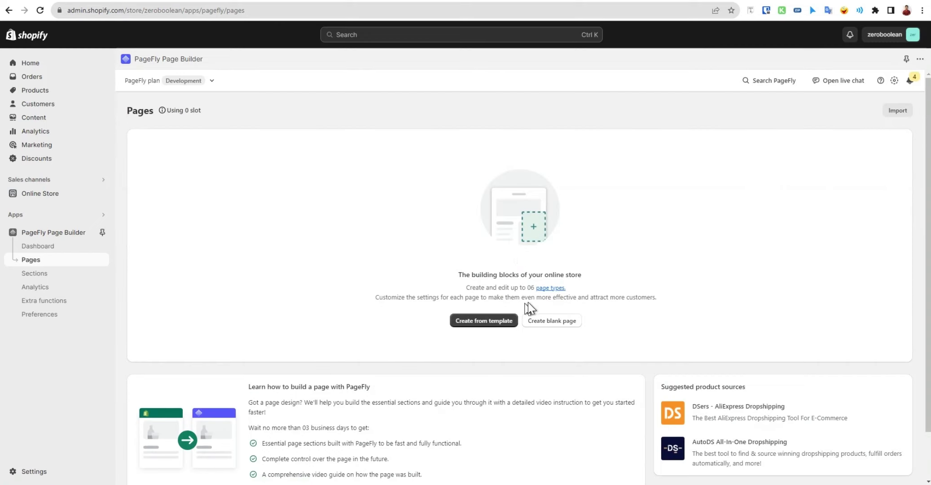
pyautogui.click(500, 322)
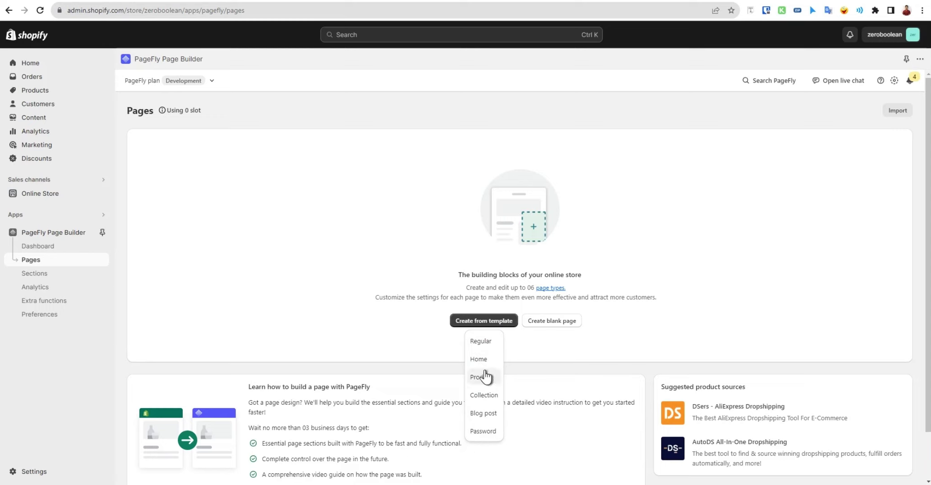
pyautogui.click(658, 333)
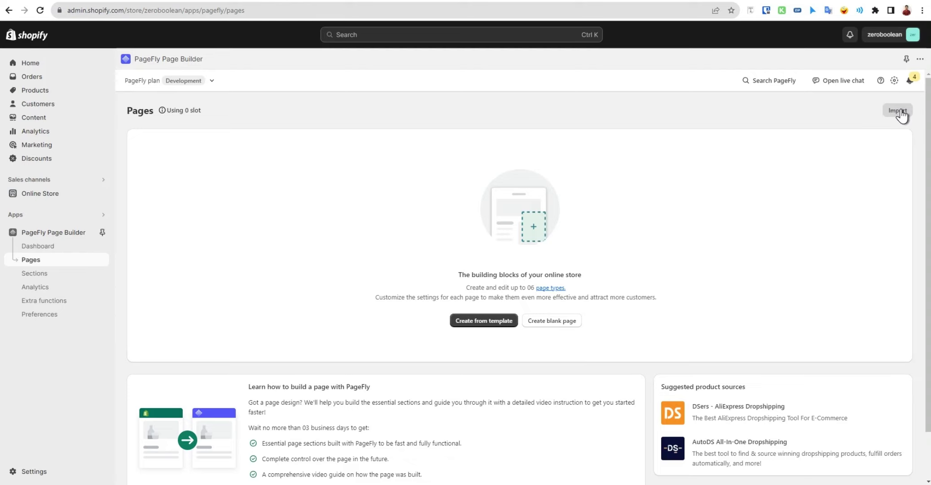
# Choose Regular under Create from template and select the Tumbler template.
pyautogui.click(491, 321)
pyautogui.click(485, 343)
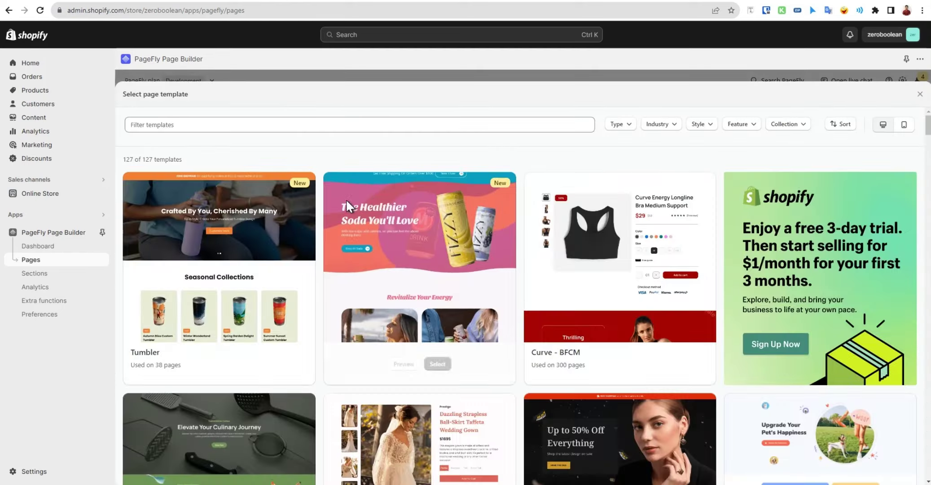
pyautogui.moveTo(256, 238)
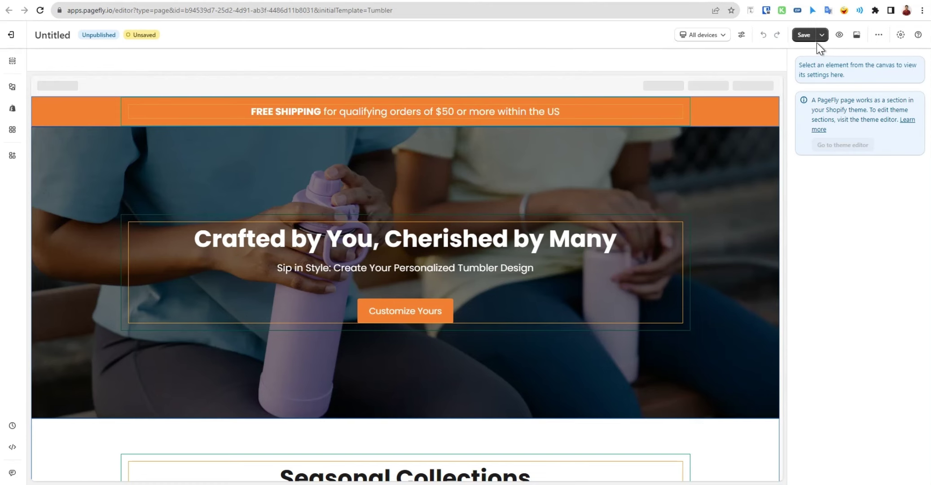
# Save the Tumbler-based page under the title 'Untitled' and exit to the Pages list.
pyautogui.click(805, 36)
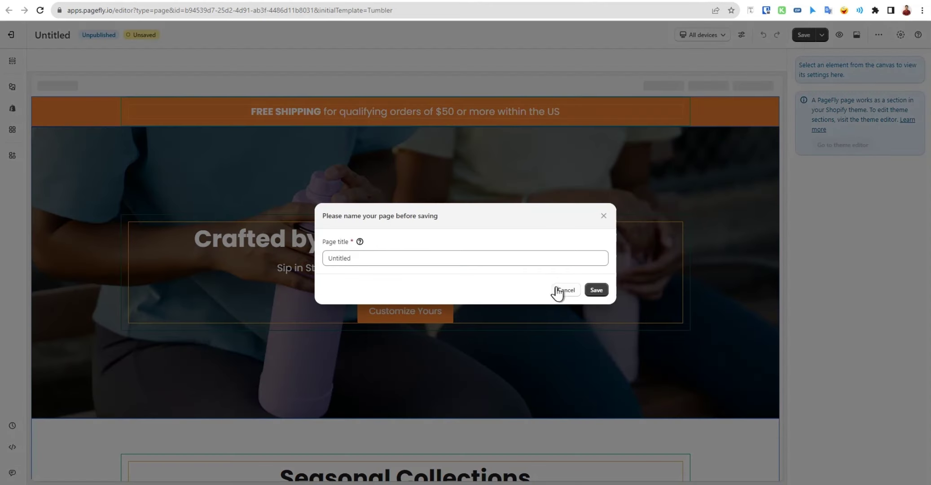
pyautogui.press('Tab')
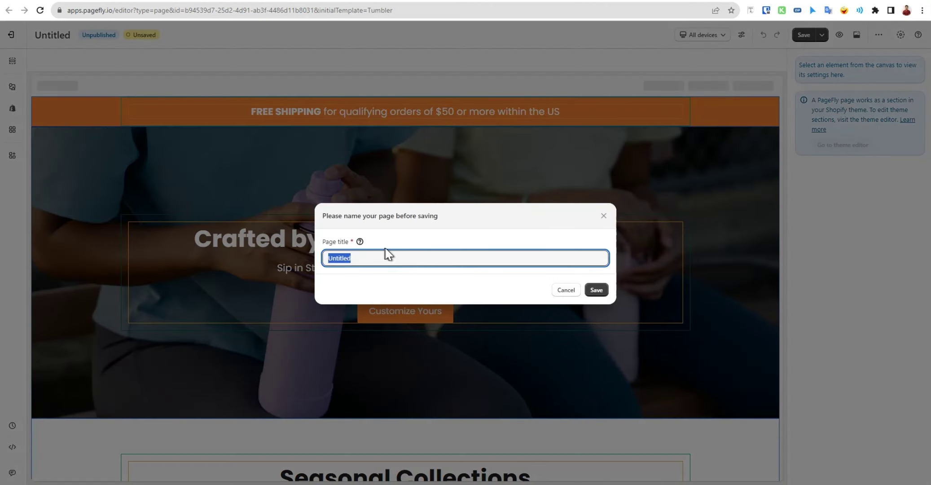
pyautogui.click(592, 292)
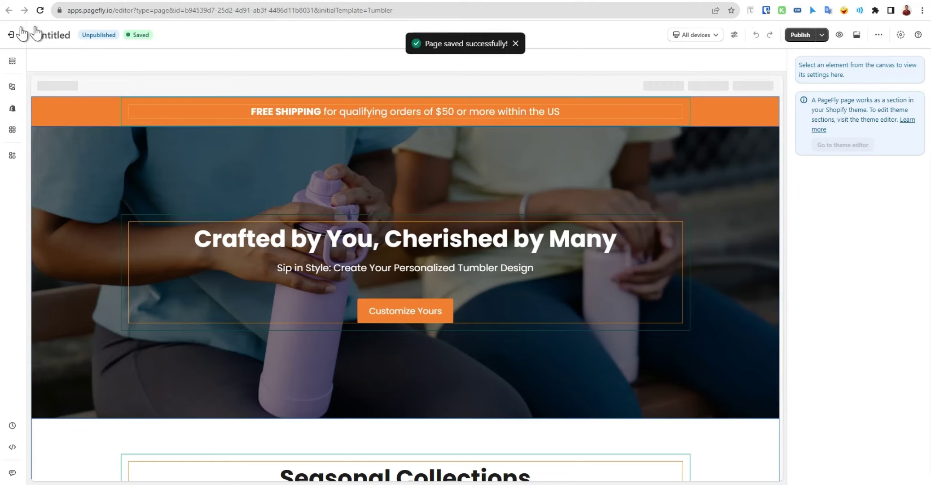
pyautogui.click(12, 37)
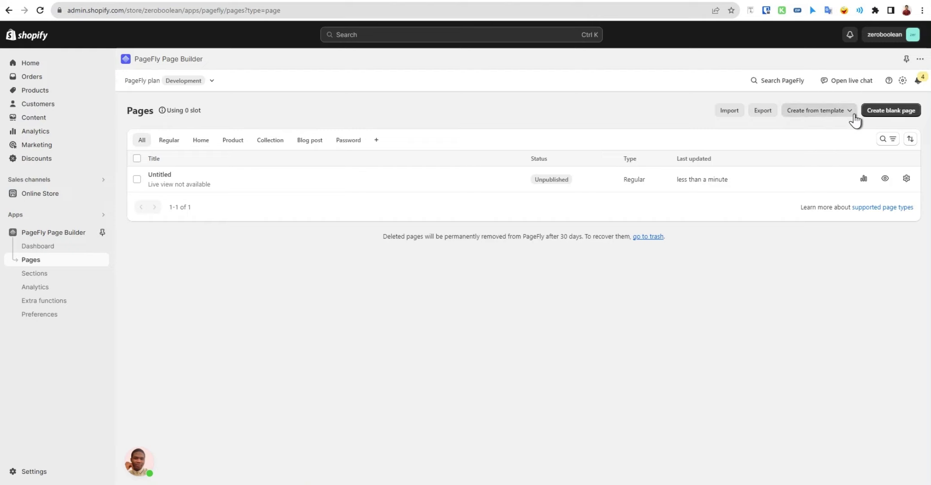
# Open page settings for the Untitled page from the Pages list.
pyautogui.click(762, 114)
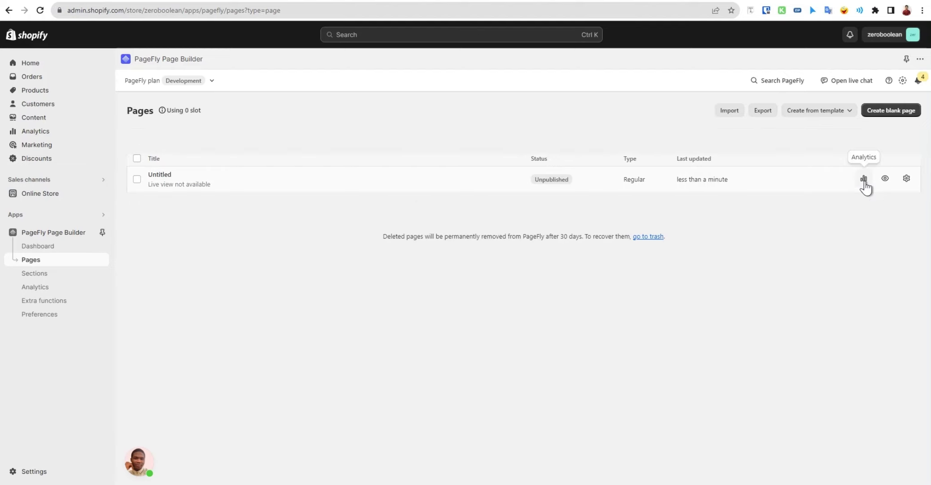
pyautogui.click(907, 178)
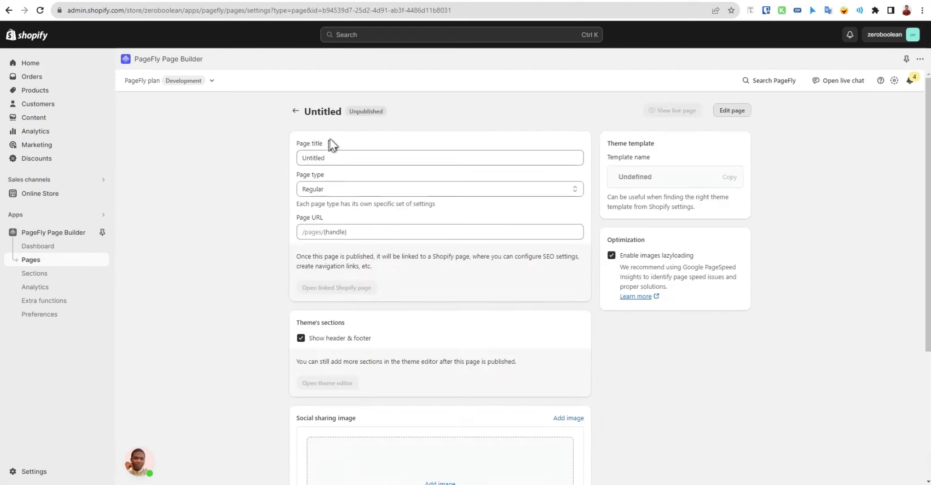
pyautogui.scroll(-3, 335, 144)
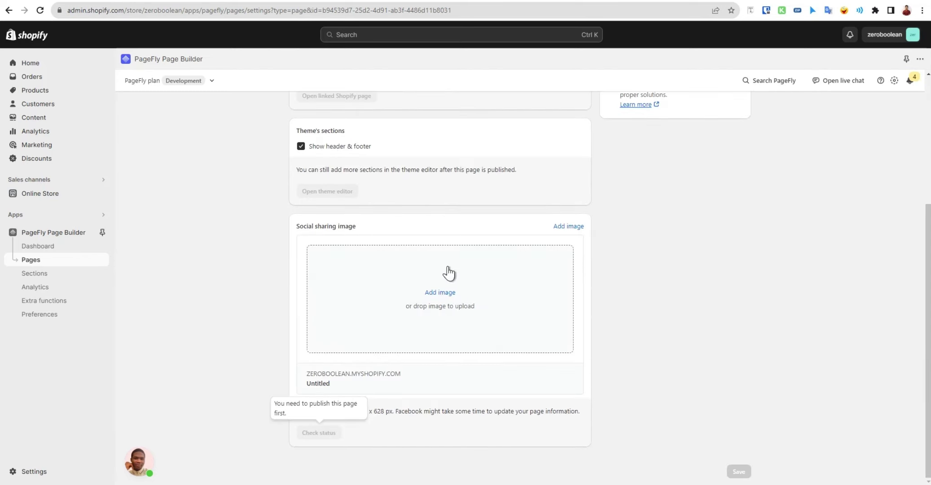
pyautogui.scroll(4, 260, 378)
pyautogui.click(340, 230)
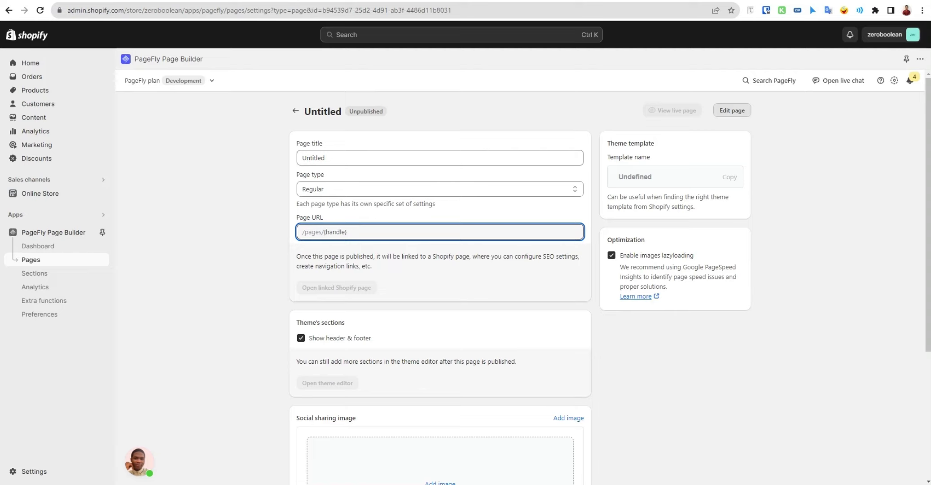
pyautogui.click(372, 192)
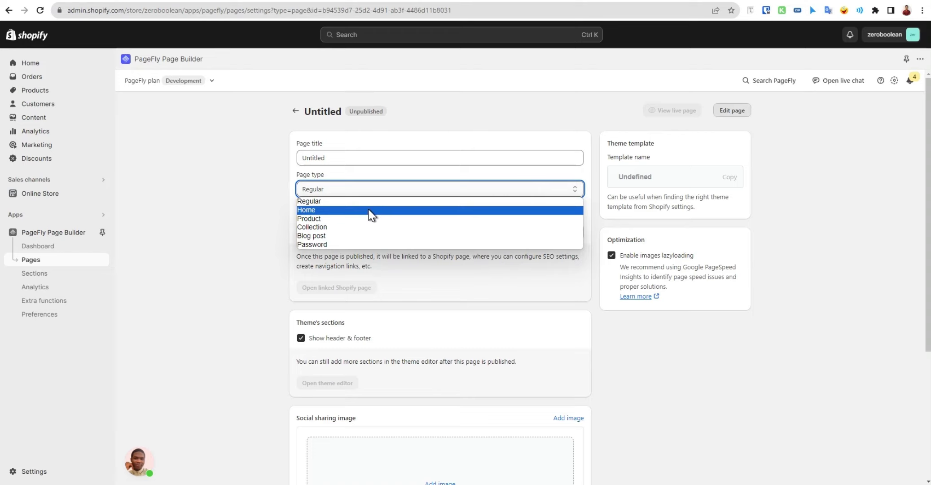
pyautogui.click(353, 202)
pyautogui.scroll(-2, 580, 211)
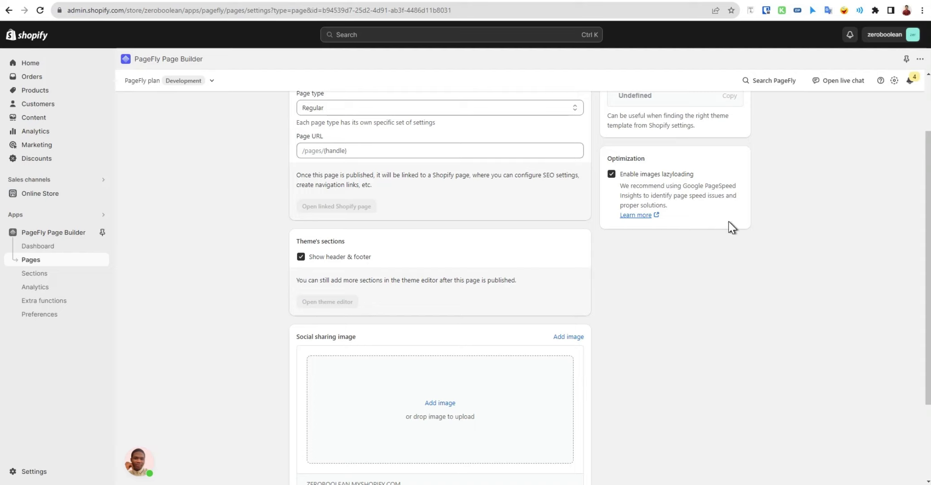
# Scroll through the Untitled page settings and go back to the Pages list.
pyautogui.scroll(-2, 714, 249)
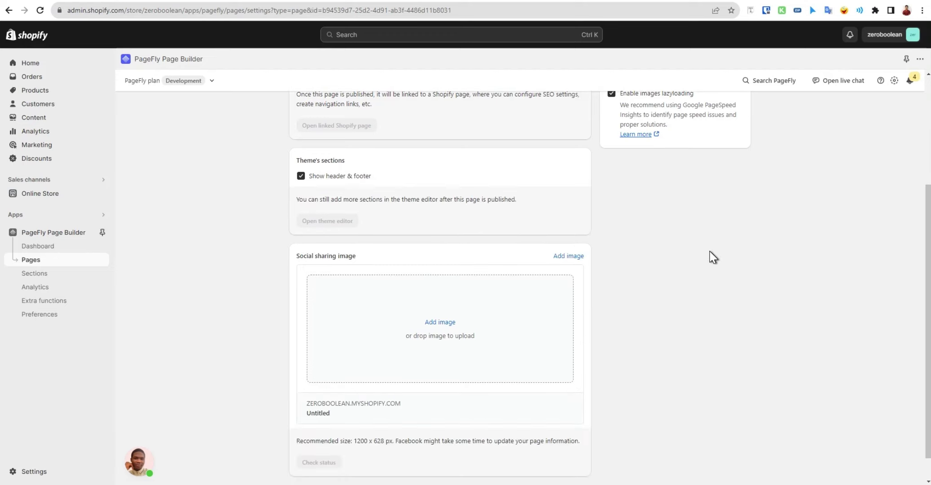
pyautogui.scroll(-1, 638, 269)
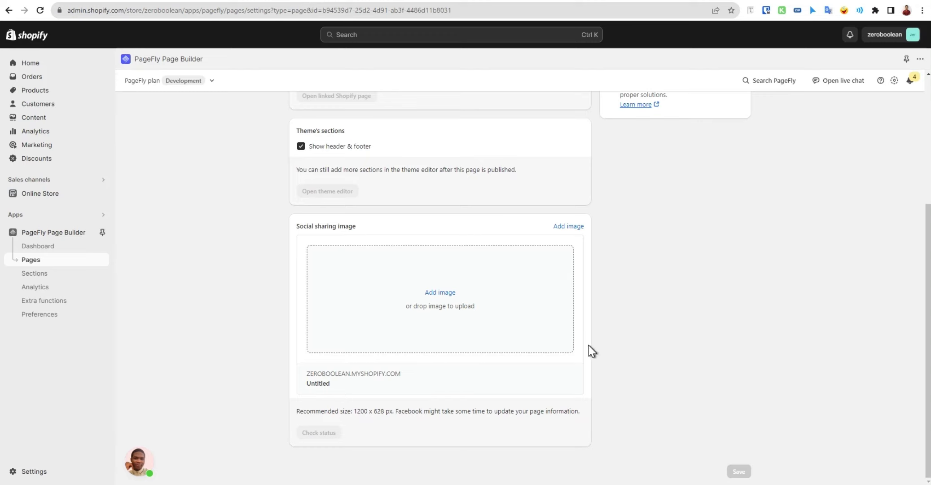
pyautogui.scroll(4, 549, 335)
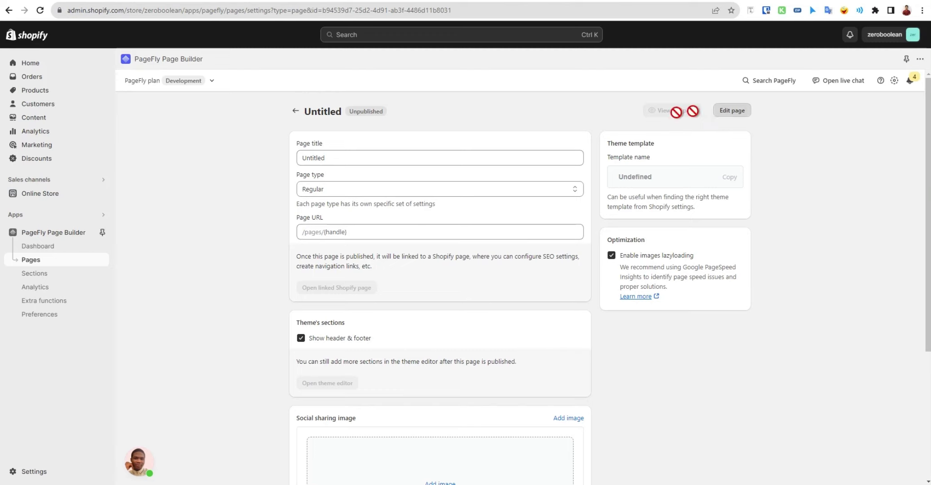
pyautogui.click(294, 112)
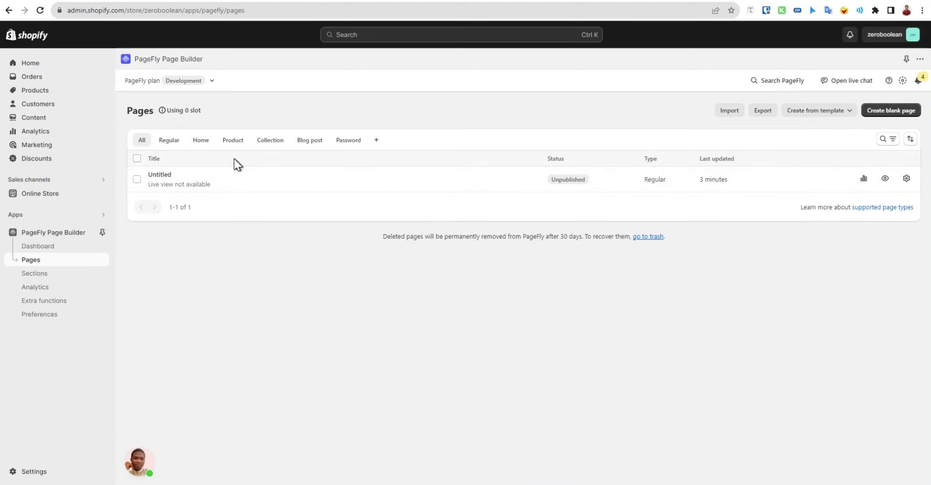
# Select the Untitled page and export it as a .pagefly file without images.
pyautogui.click(137, 179)
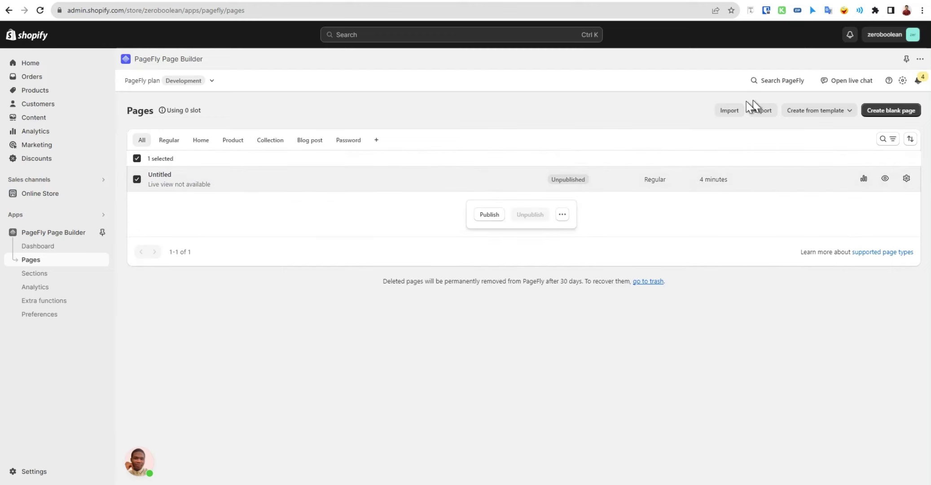
pyautogui.click(763, 111)
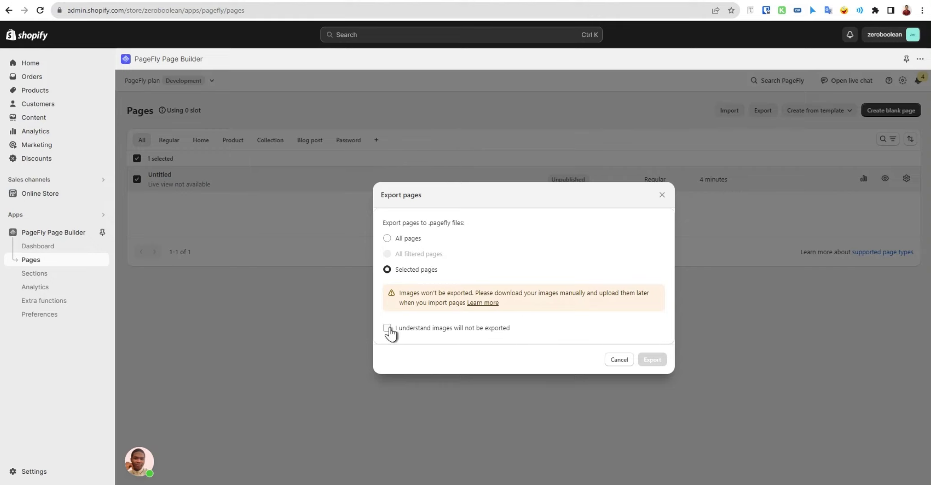
pyautogui.click(460, 335)
pyautogui.click(661, 358)
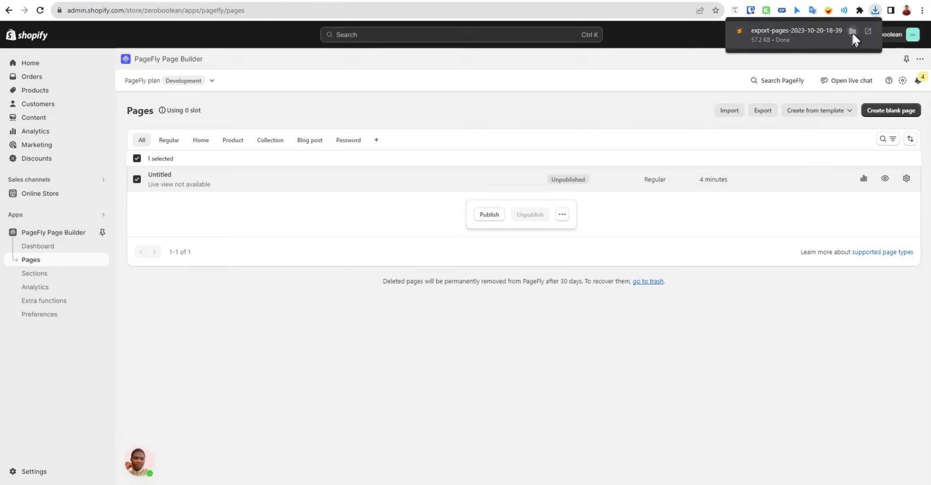
pyautogui.click(852, 31)
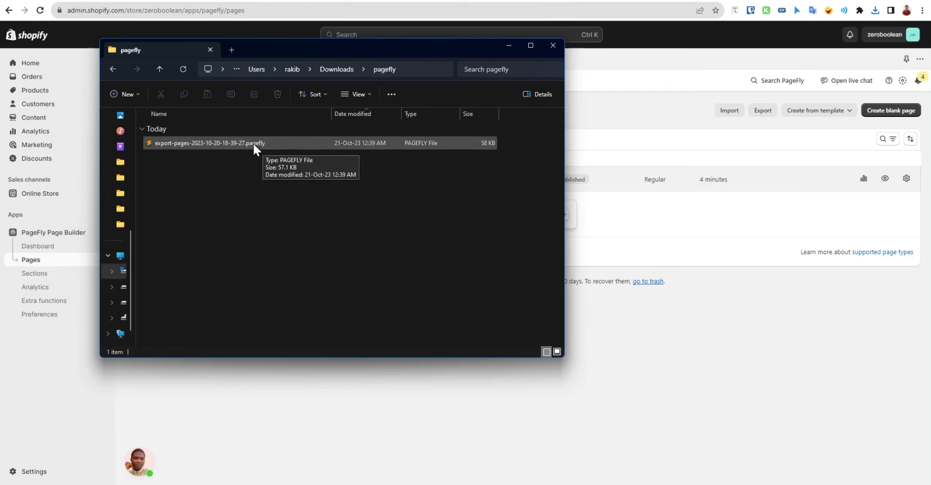
pyautogui.click(252, 143)
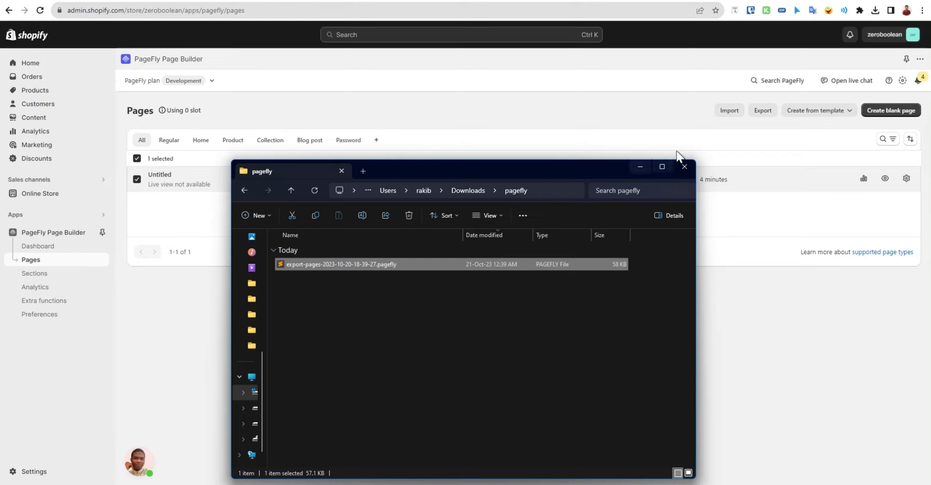
# Drag the exported .pagefly file from Explorer into the Import dialog and import it.
pyautogui.click(739, 116)
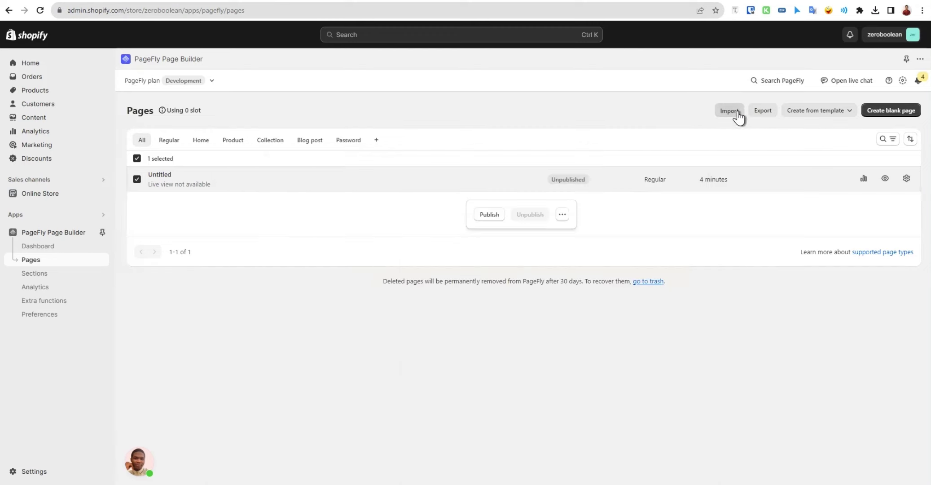
pyautogui.hotkey('alt', 'Tab')
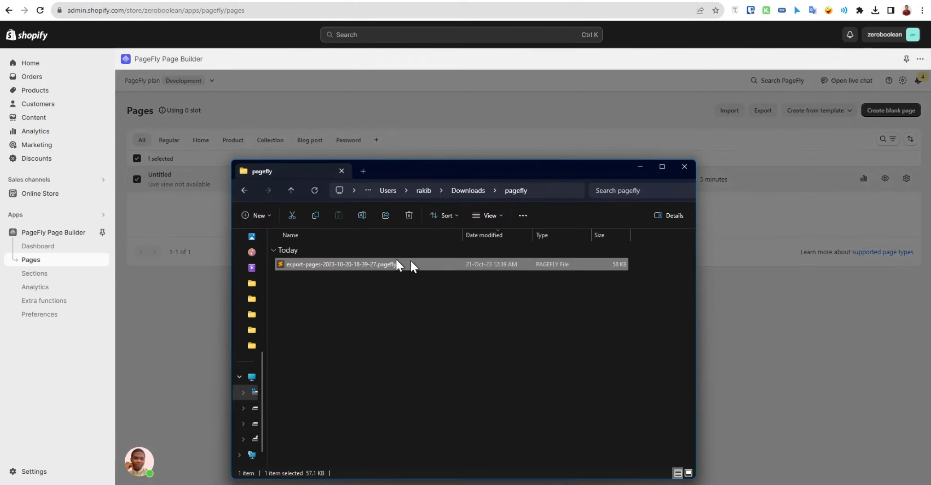
pyautogui.moveTo(501, 173); pyautogui.dragTo(303, 145)
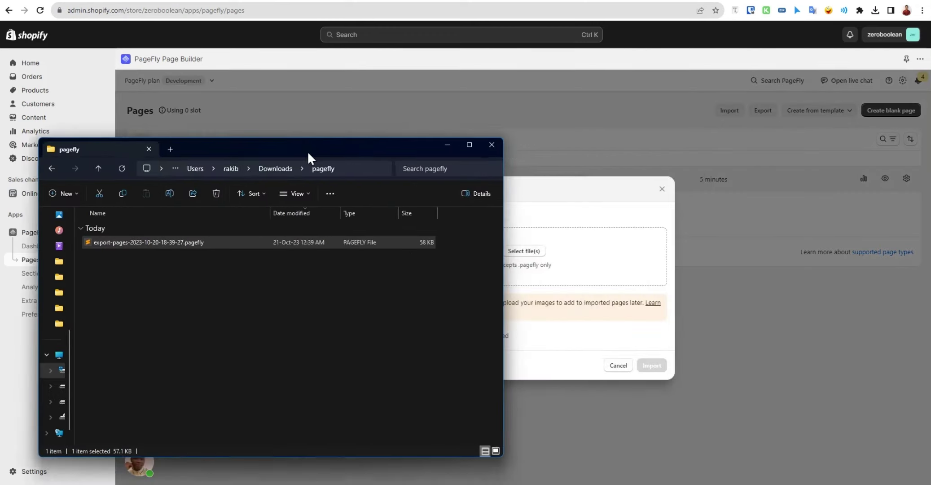
pyautogui.moveTo(269, 236); pyautogui.dragTo(562, 251)
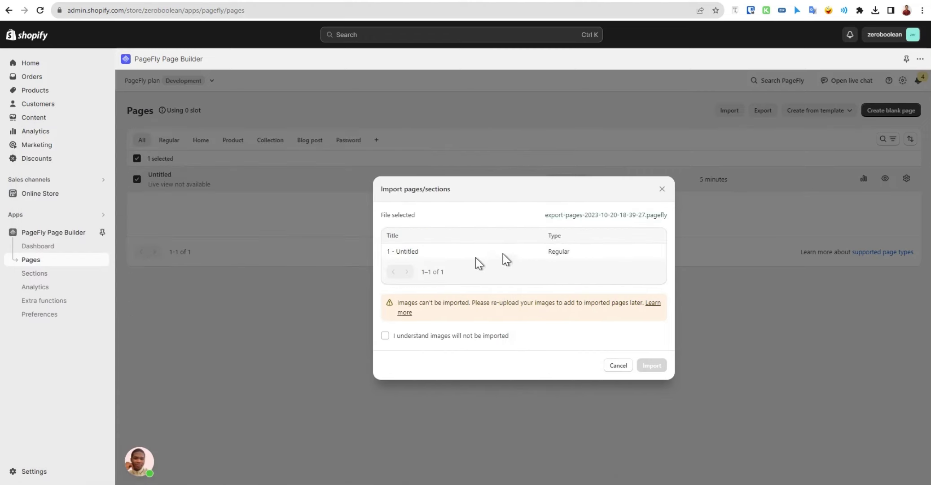
pyautogui.doubleClick(555, 251)
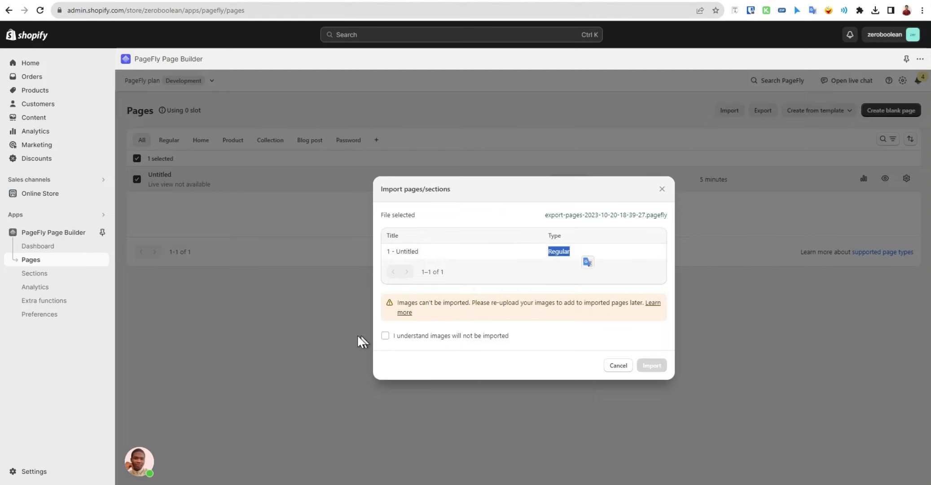
pyautogui.click(485, 336)
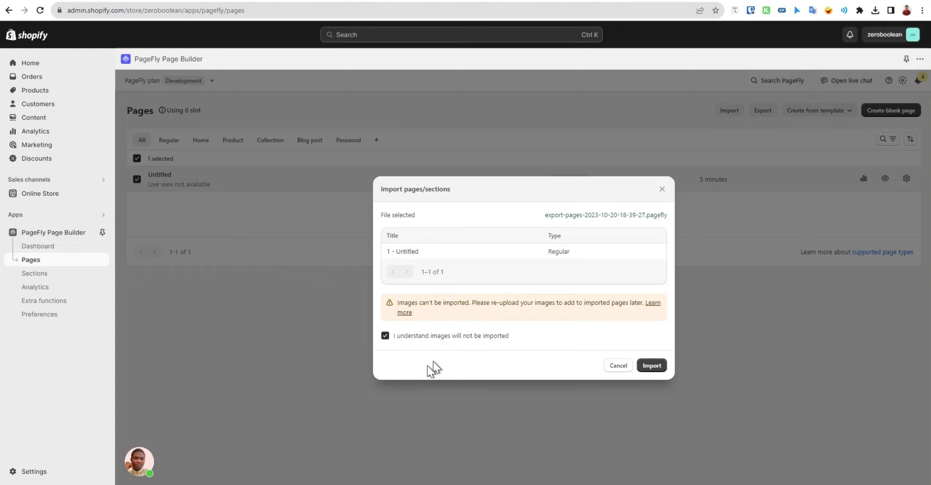
pyautogui.click(663, 366)
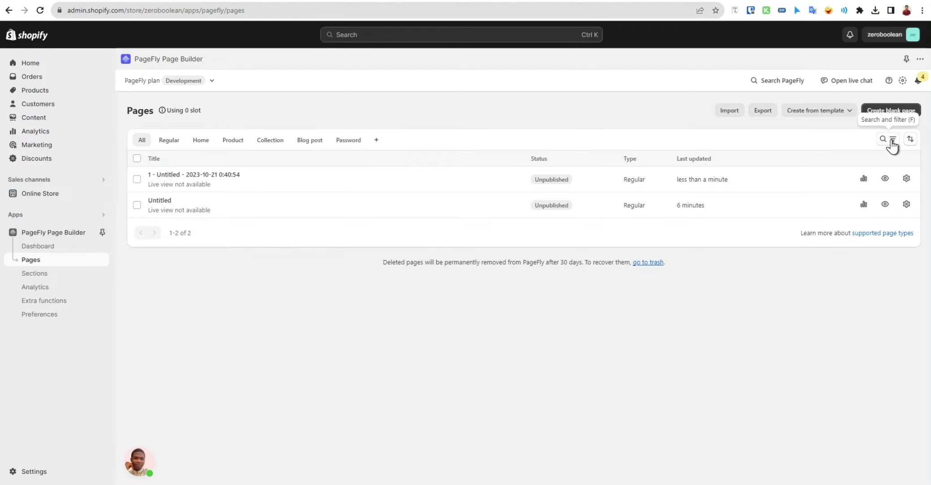
pyautogui.click(175, 143)
pyautogui.click(267, 143)
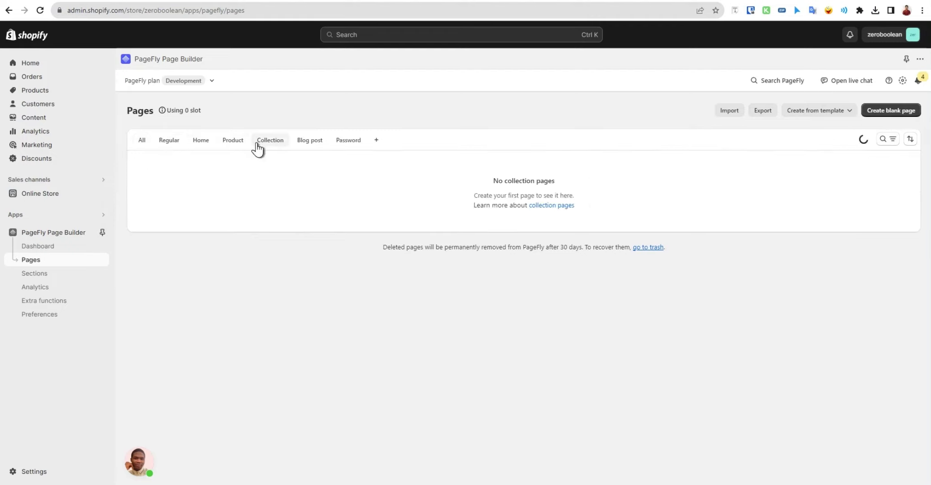
pyautogui.click(310, 143)
pyautogui.click(347, 143)
pyautogui.click(270, 142)
pyautogui.click(169, 141)
pyautogui.click(143, 140)
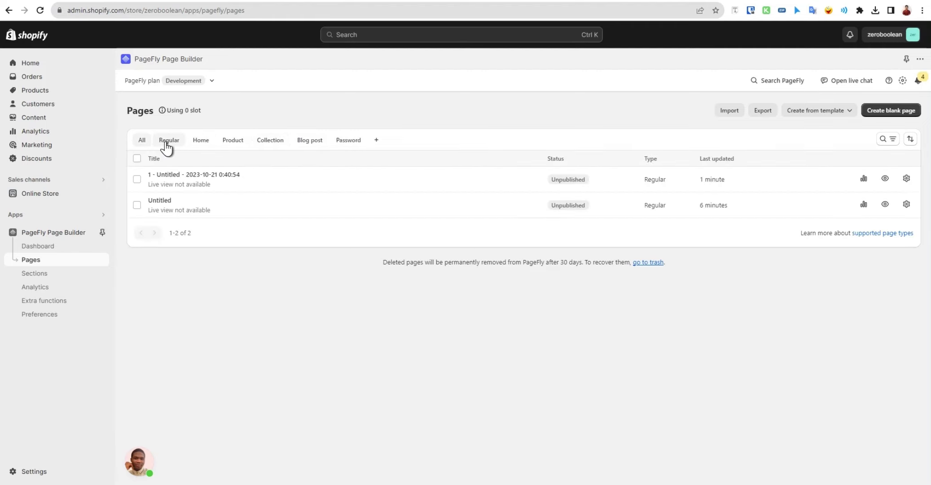
pyautogui.click(170, 141)
pyautogui.click(205, 141)
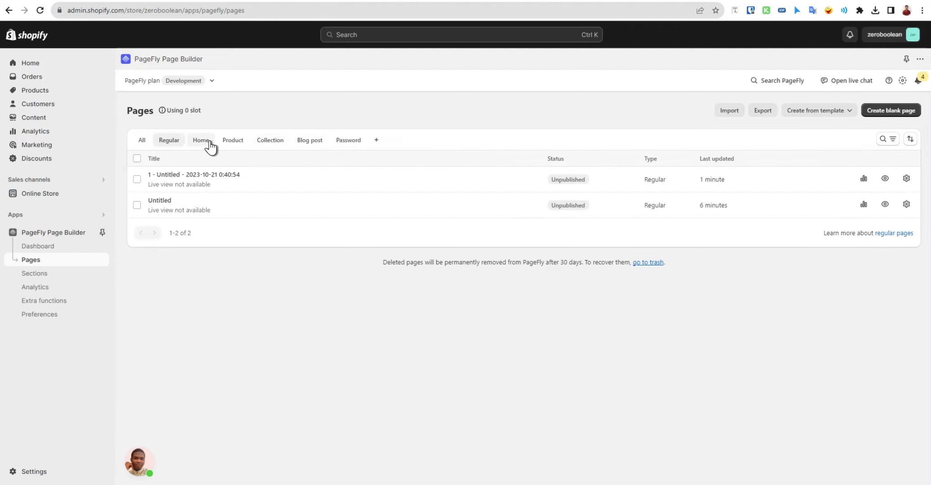
pyautogui.click(248, 143)
pyautogui.click(277, 149)
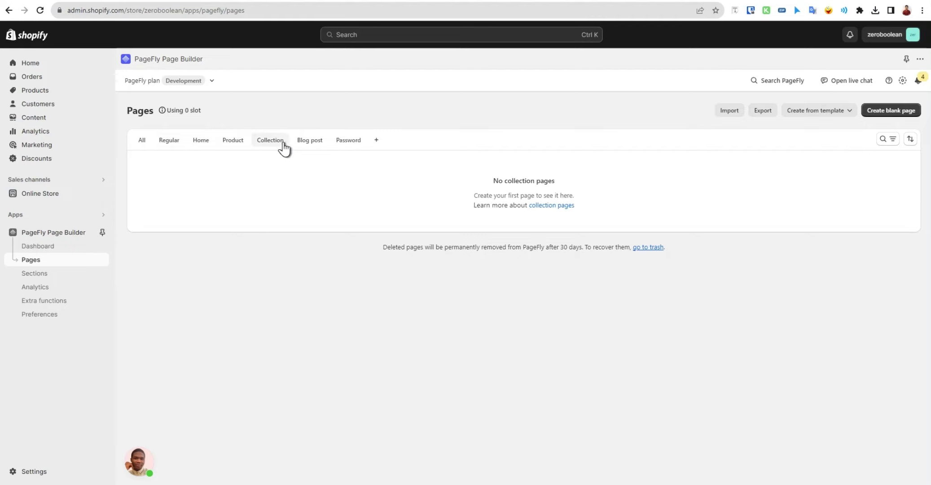
pyautogui.click(891, 141)
pyautogui.click(886, 139)
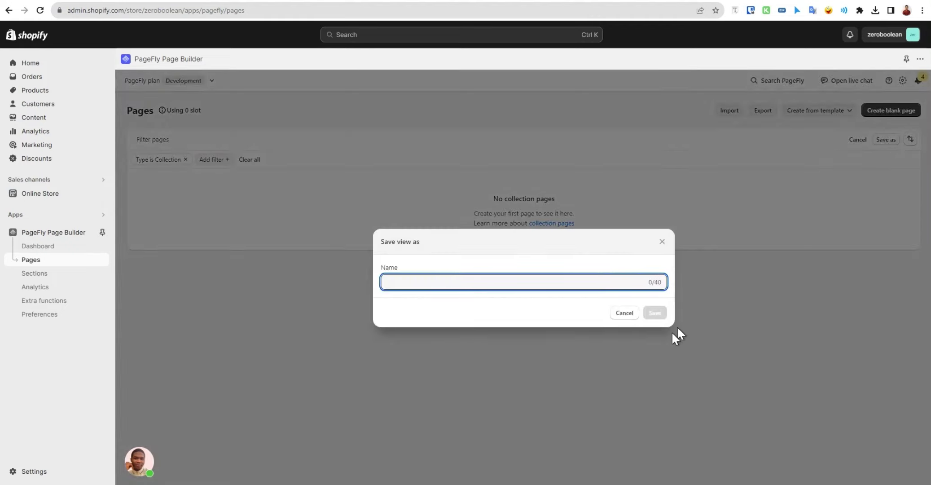
pyautogui.click(624, 313)
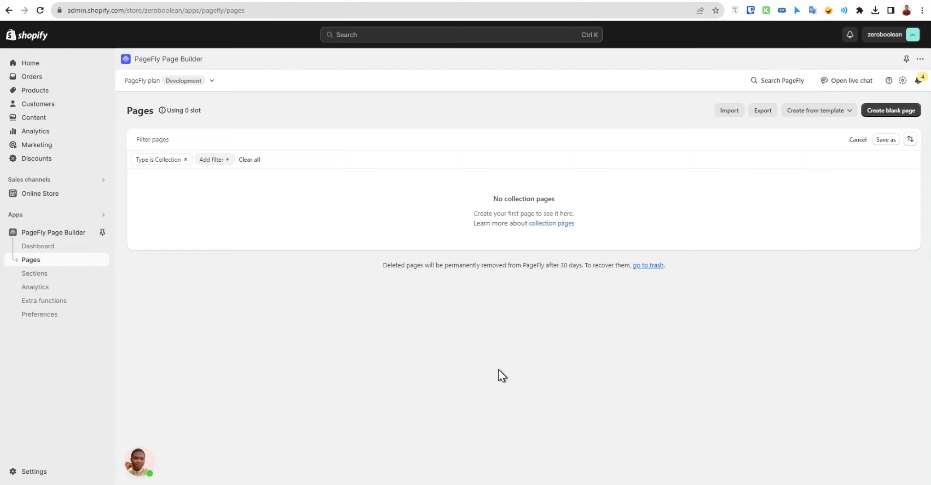
pyautogui.click(185, 160)
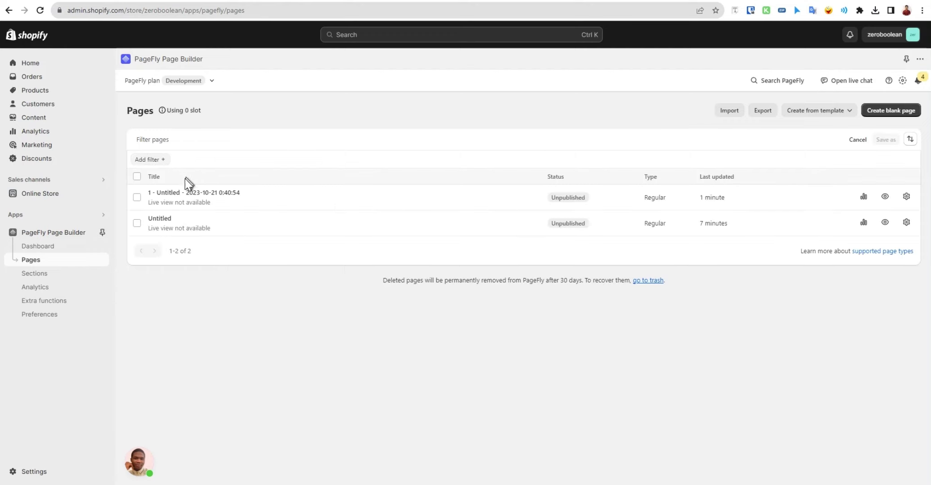
# Clear the filter, then delete the page '1 - Untitled - 2023-10-21 0:40:54' and confirm.
pyautogui.click(199, 361)
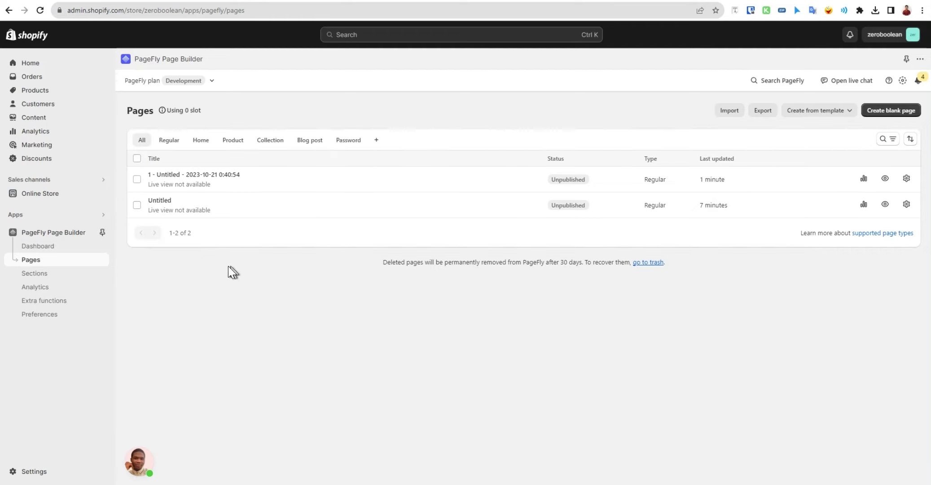
pyautogui.click(137, 180)
pyautogui.click(562, 240)
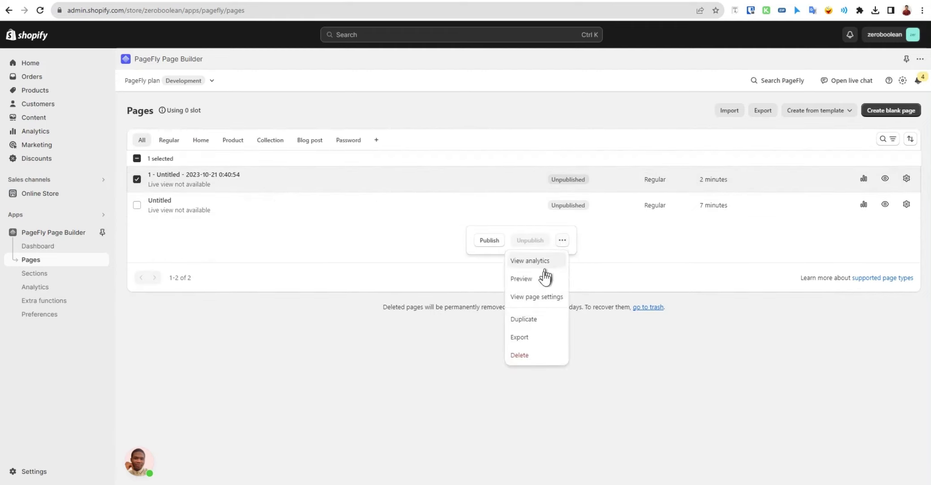
pyautogui.click(537, 354)
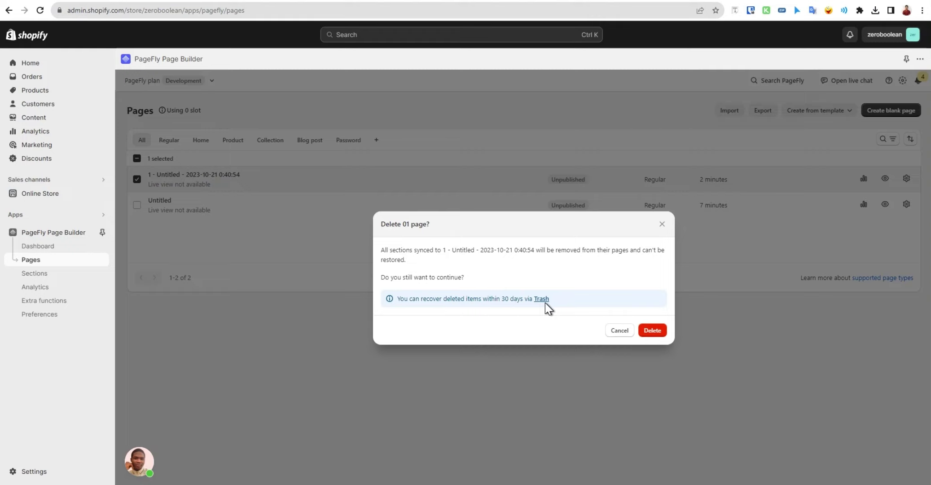
pyautogui.click(658, 333)
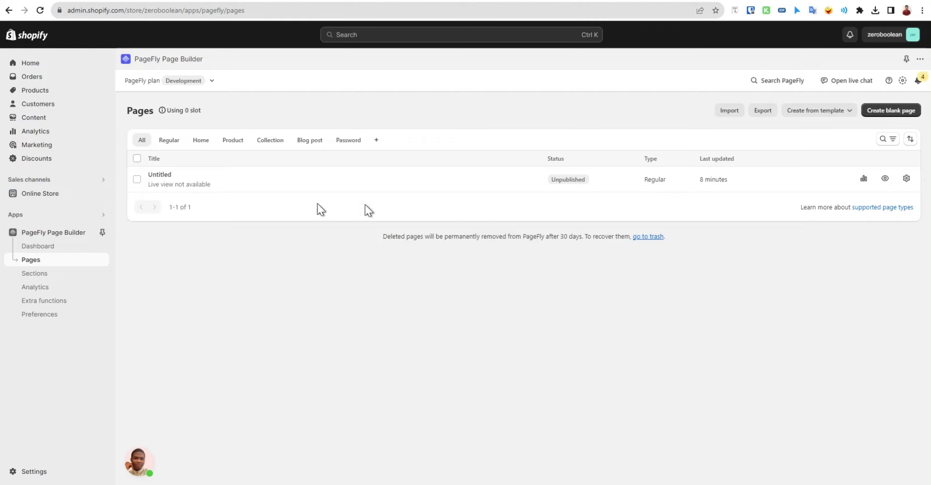
pyautogui.click(647, 241)
pyautogui.click(657, 237)
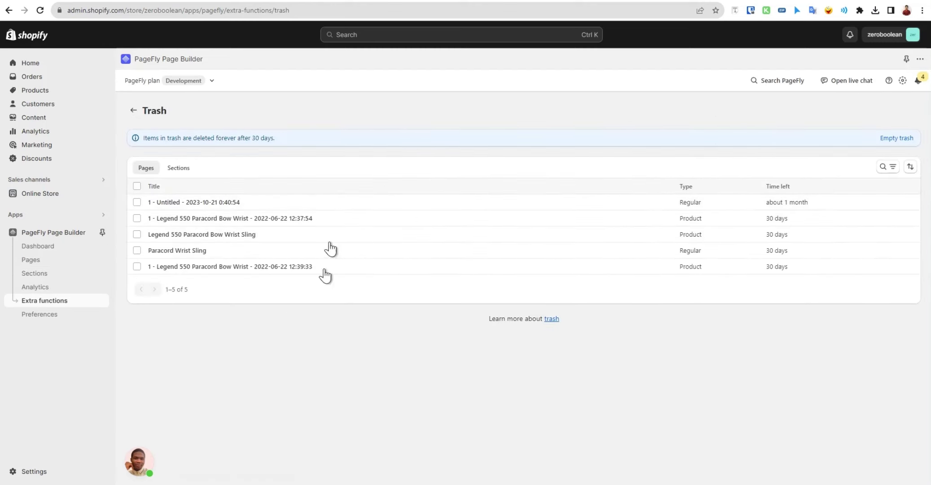
pyautogui.hotkey('alt', 'Left')
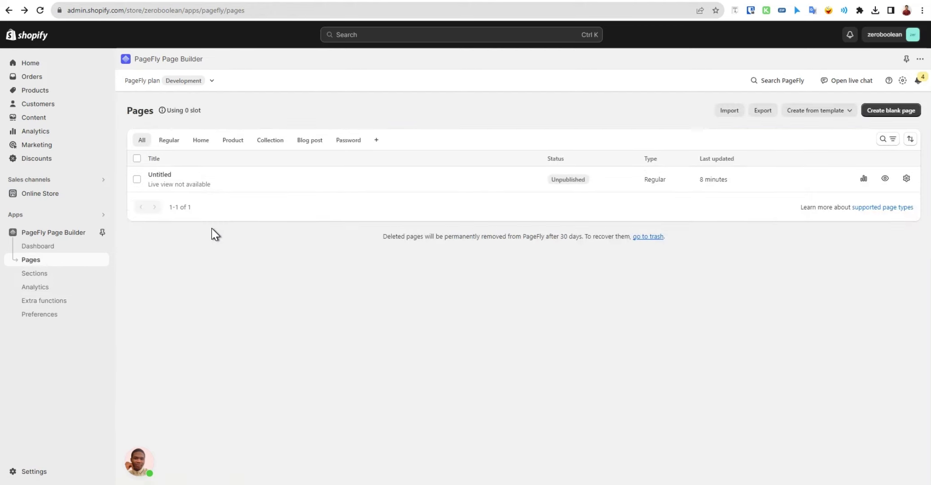